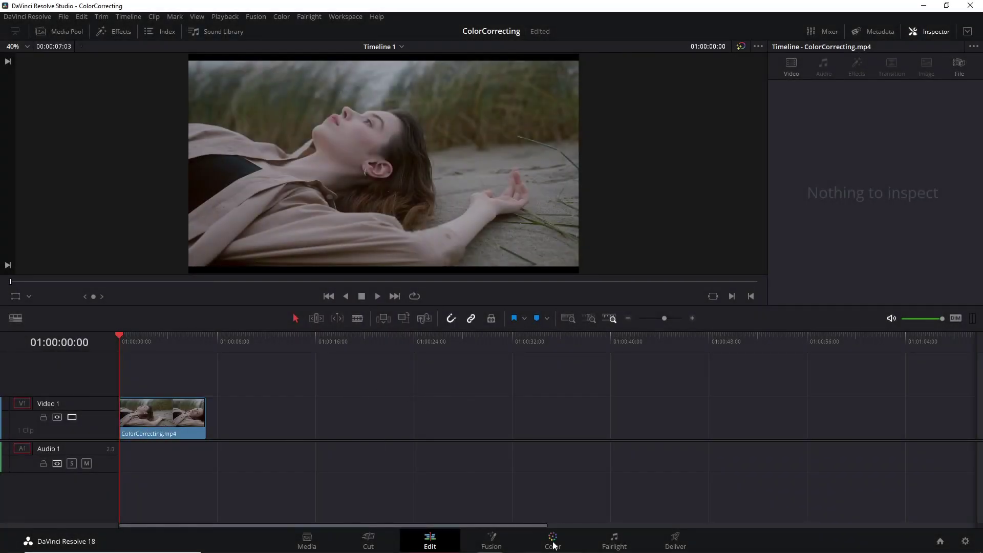
Step: Switch to the Color page to grade the clip of the woman lying on the sand
click(553, 541)
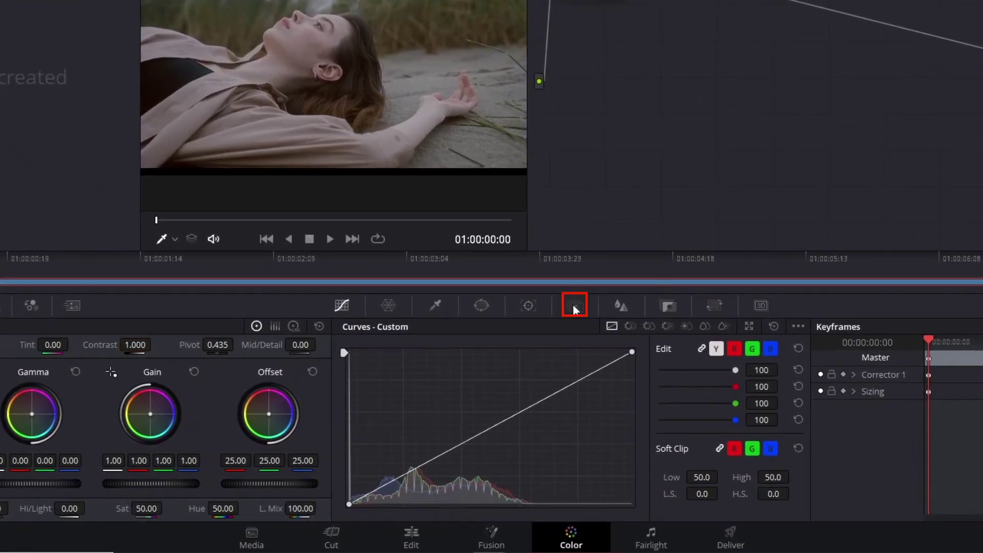
Step: Paint a Magic Mask stroke over the woman's body, head and arm, then scrub to check it
click(573, 306)
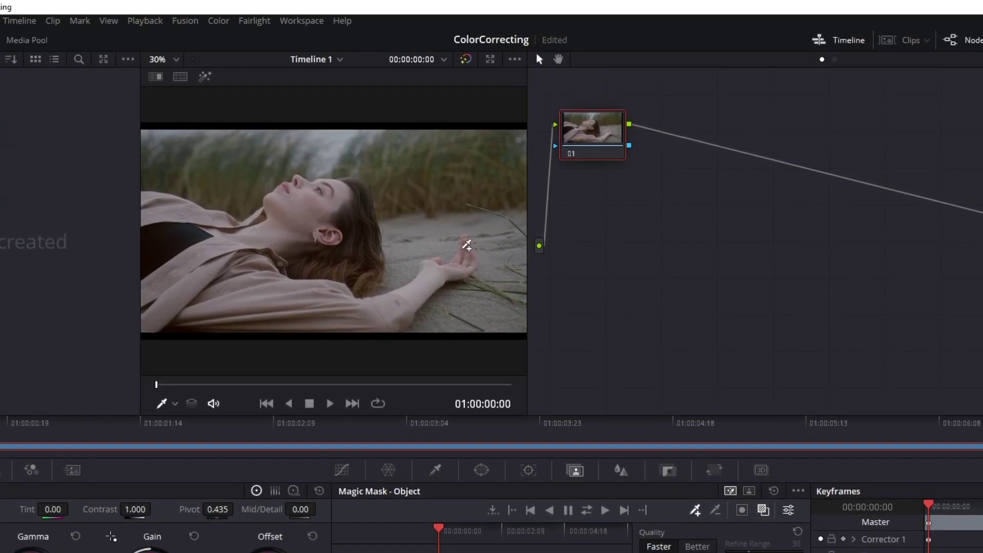
mouse_move(462, 78)
mouse_down()
mouse_move(213, 144)
mouse_move(324, 19)
mouse_up()
mouse_move(324, 185)
mouse_down()
mouse_move(313, 253)
mouse_move(399, 304)
mouse_up()
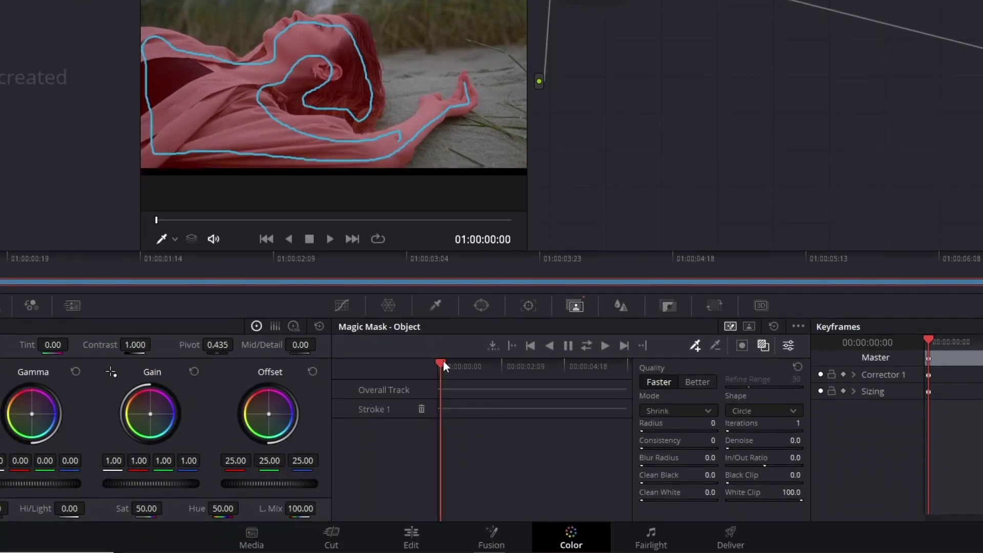
drag(443, 360, 423, 357)
Step: Track the woman's mask through the whole clip and play it back with the overlay hidden
click(585, 348)
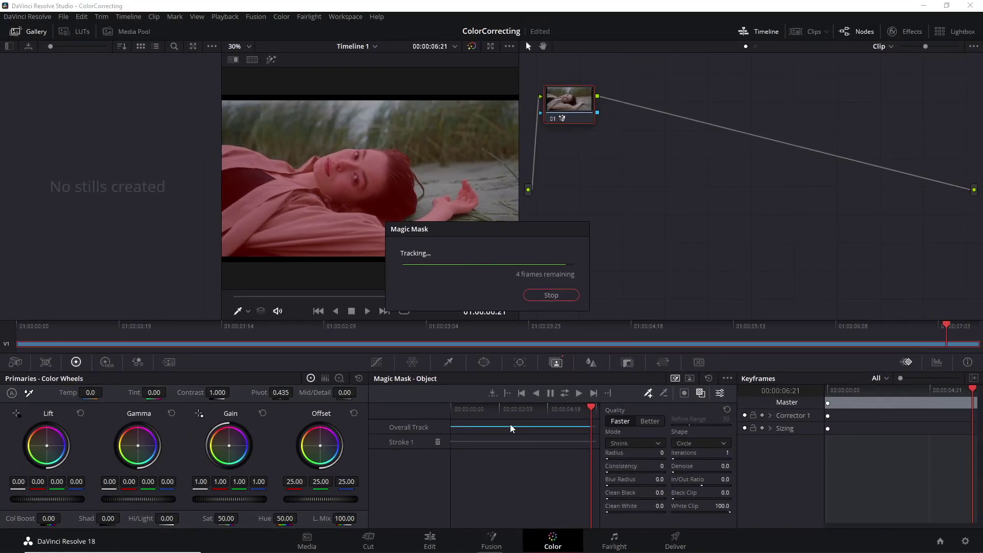
click(461, 409)
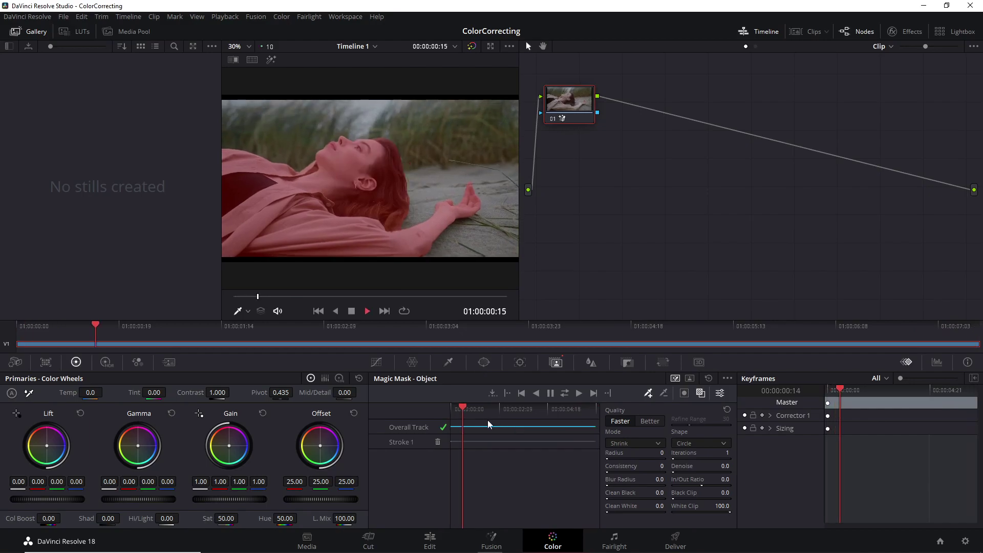
key(space)
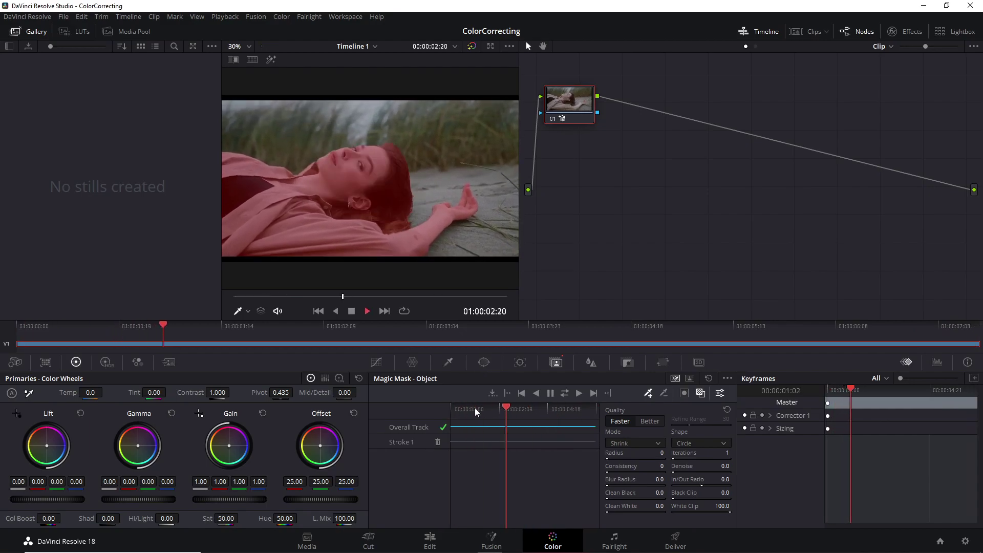
click(700, 392)
drag(509, 409, 530, 411)
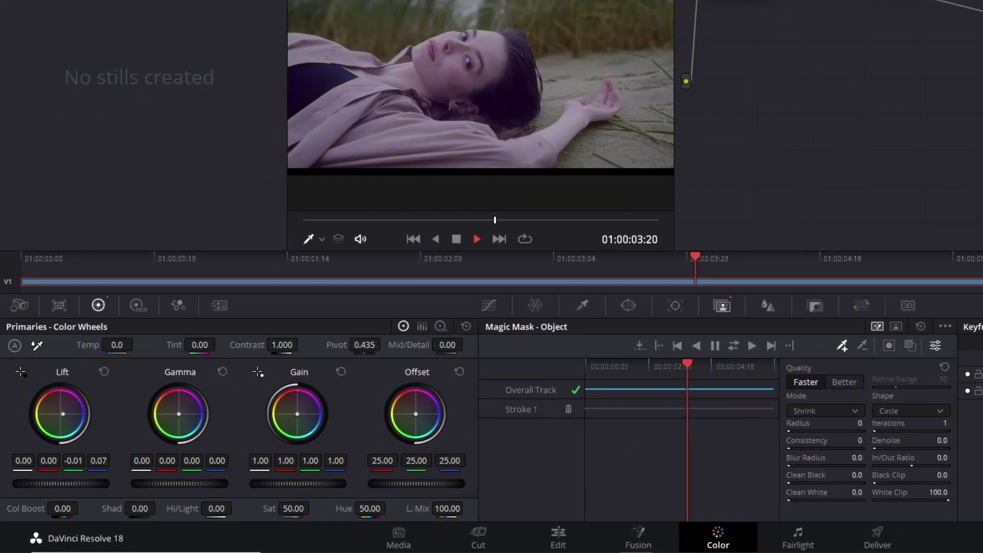
Step: Warm the Lift wheel, push Gain toward cyan-green, and raise the contrast on the masked woman
drag(62, 414, 114, 411)
drag(296, 413, 299, 417)
drag(282, 344, 302, 344)
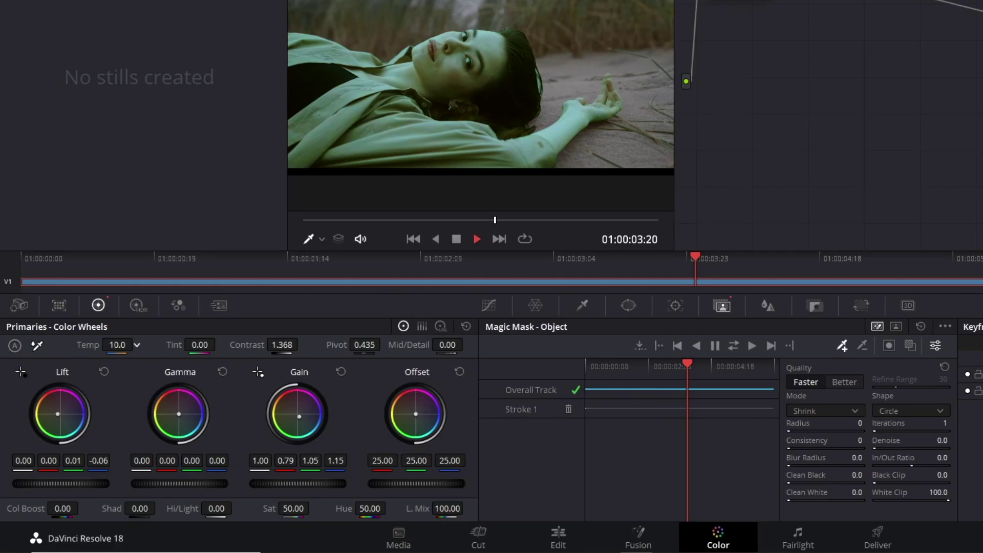
Step: In the HDR wheels, nudge the Shadow tones and shift the Dark tones away from blue
click(138, 306)
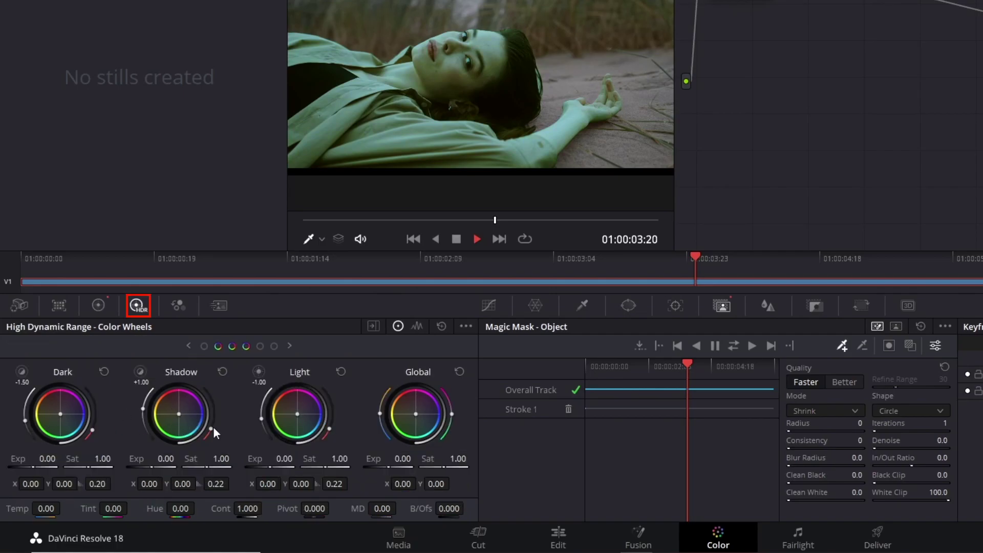
drag(179, 413, 181, 414)
drag(63, 413, 59, 412)
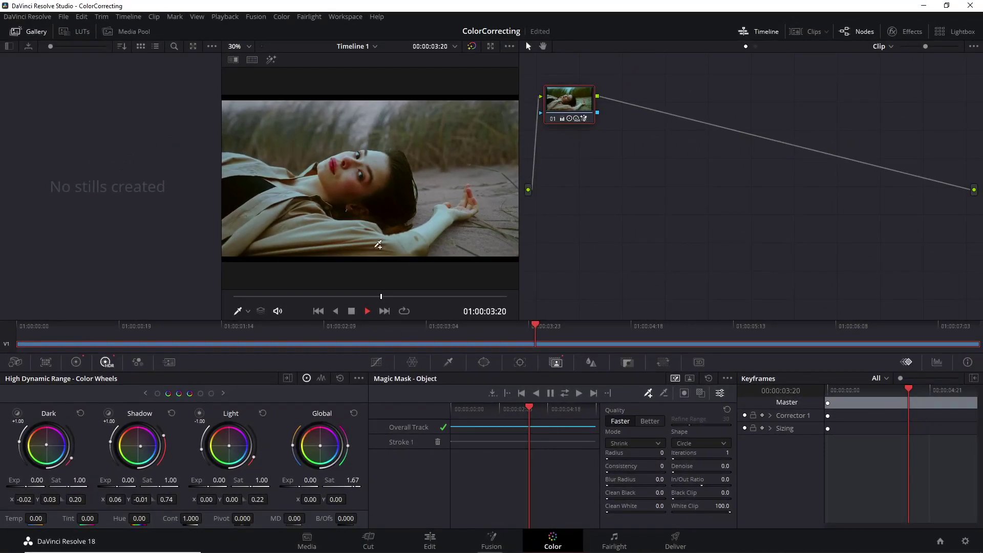
Step: Back on the Edit timeline, scrub the graded clip from the start and bring up its context menu
click(430, 541)
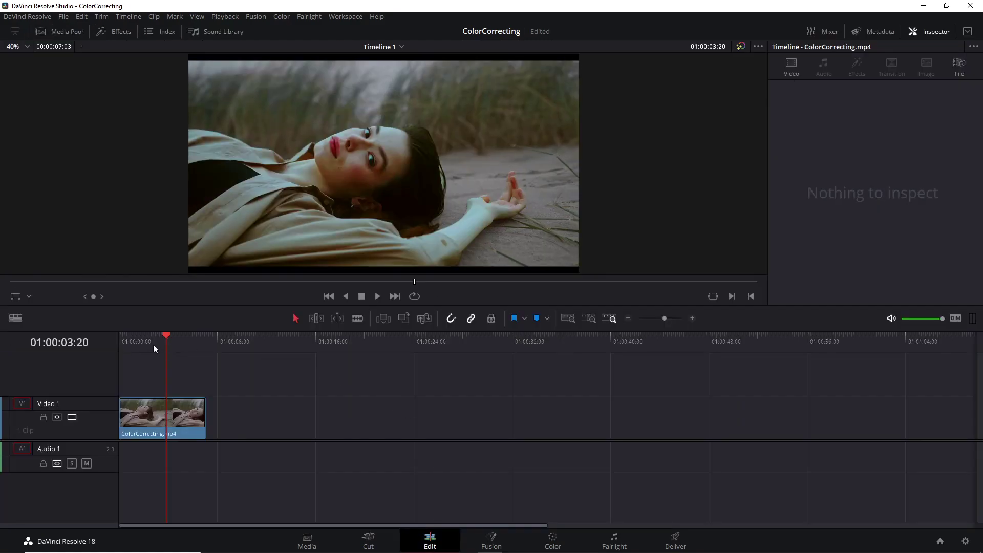
drag(152, 344, 115, 343)
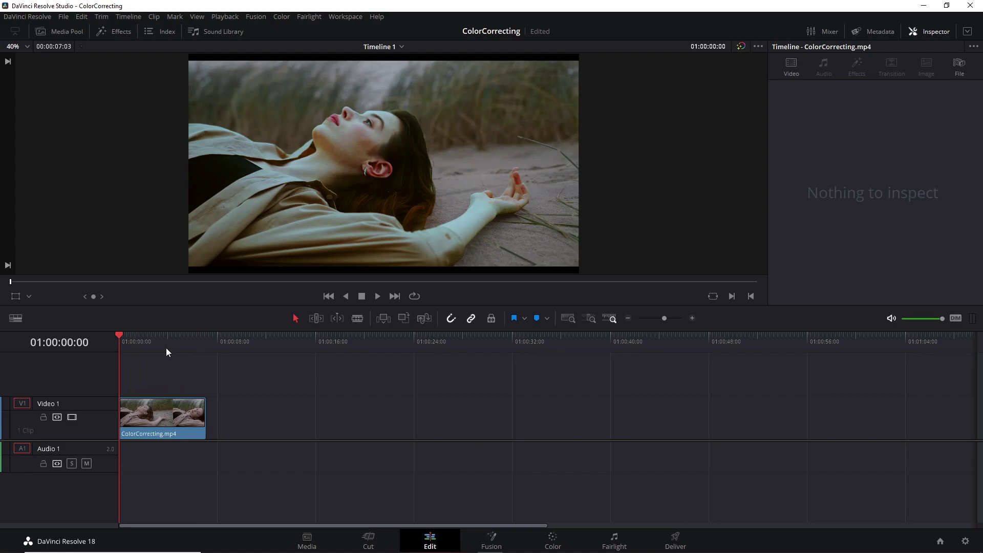
right_click(170, 414)
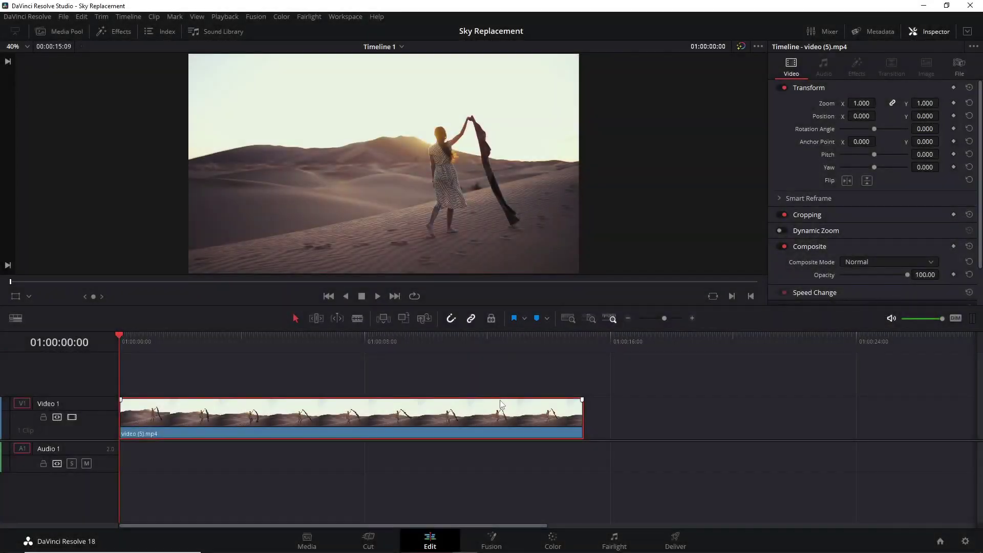
Step: On the Color page, paint an add stroke over the dunes and dancer, switch to subtract mode, and hide the overlay
click(553, 540)
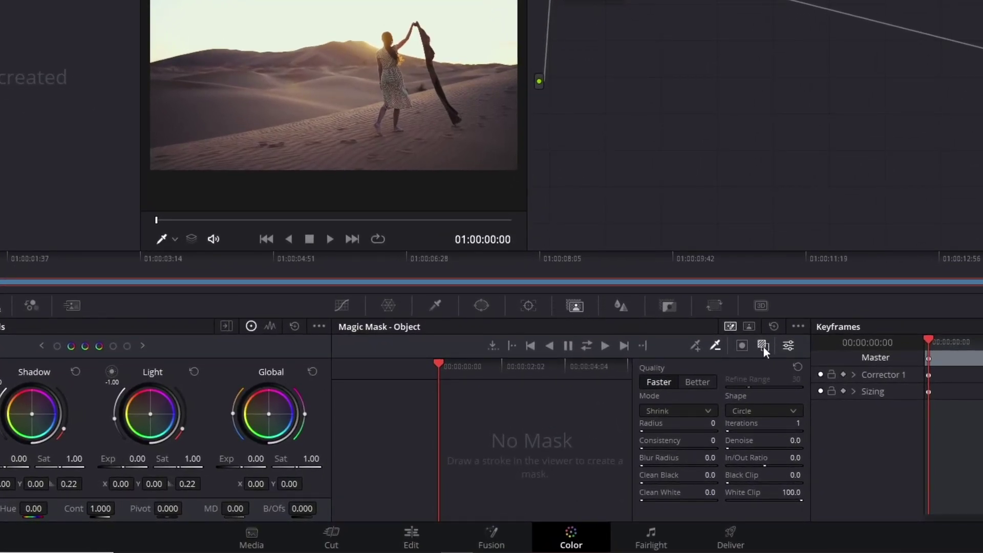
click(695, 346)
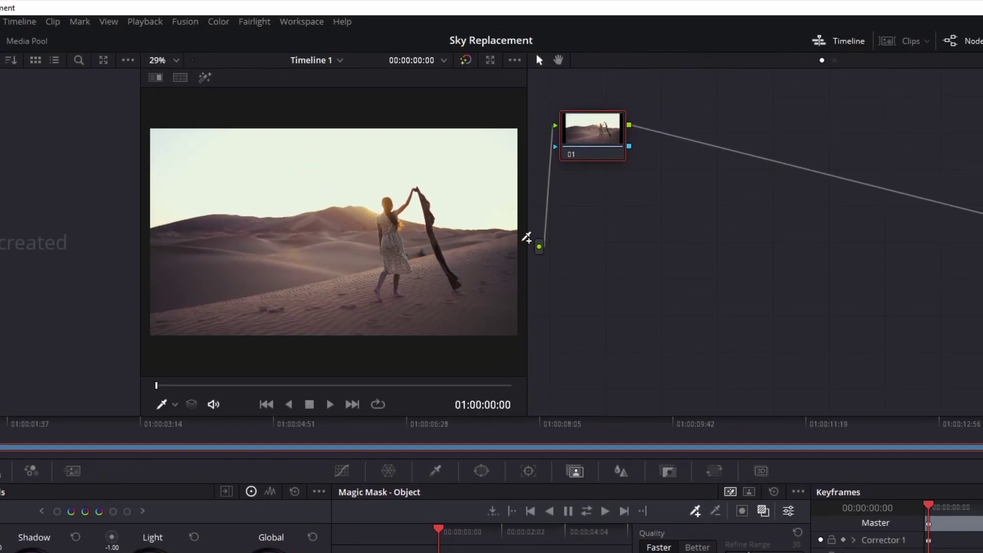
mouse_move(517, 236)
mouse_down()
mouse_move(475, 329)
mouse_move(232, 329)
mouse_move(157, 243)
mouse_move(165, 229)
mouse_move(218, 221)
mouse_move(302, 226)
mouse_move(388, 214)
mouse_move(390, 198)
mouse_move(393, 212)
mouse_move(413, 191)
mouse_move(429, 219)
mouse_move(511, 234)
mouse_move(368, 242)
mouse_move(375, 309)
mouse_move(226, 262)
mouse_move(434, 234)
mouse_up()
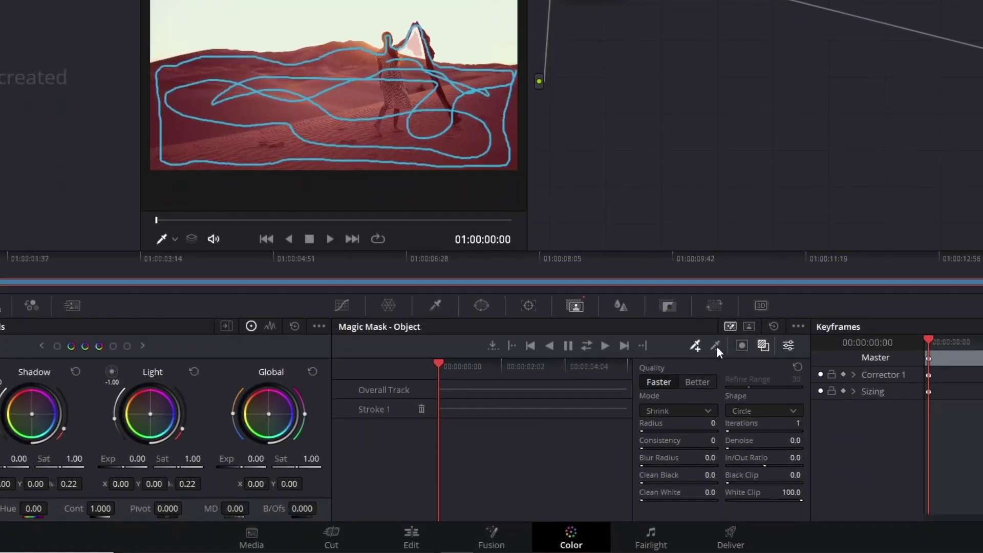
click(716, 346)
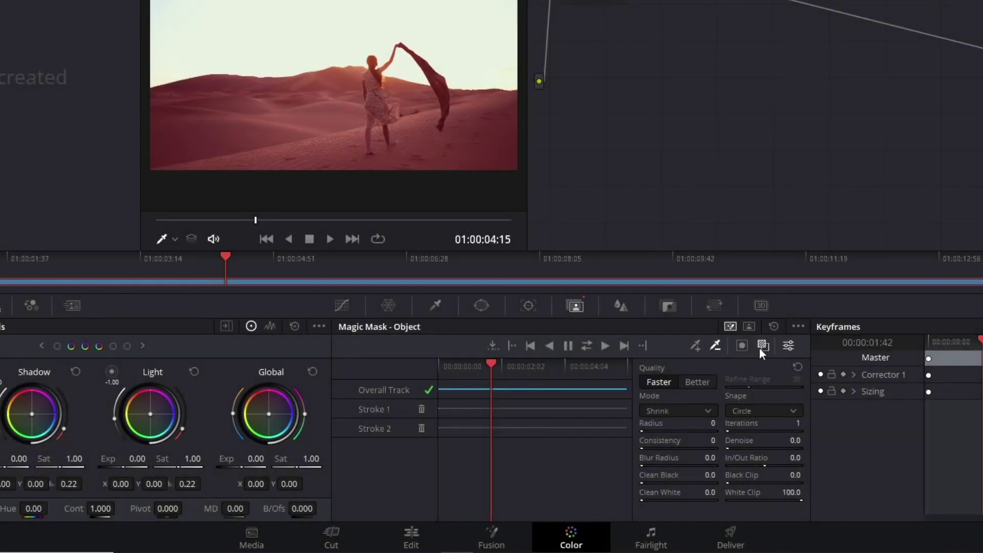
click(763, 345)
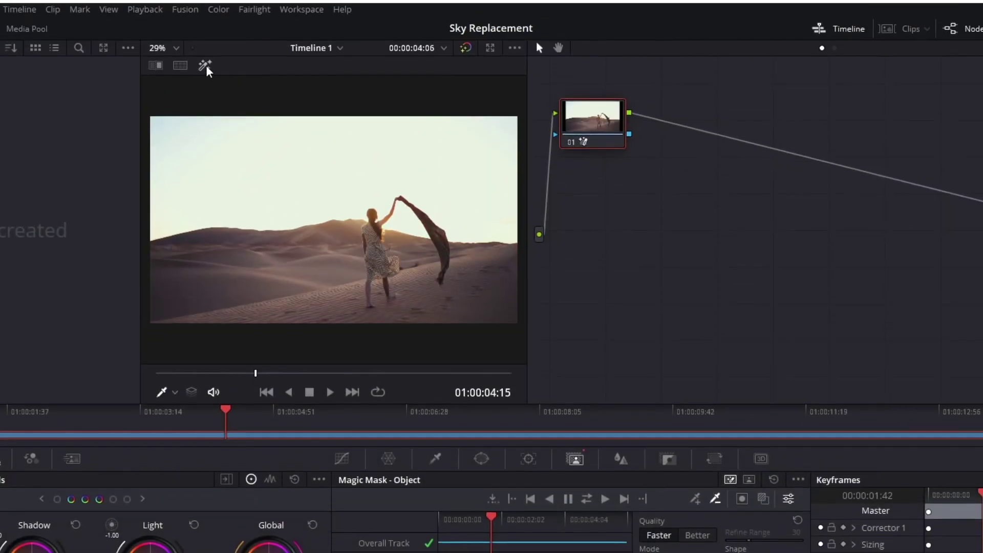
Step: Preview the mask in highlight mode, then connect the node's key to a new alpha output
click(205, 66)
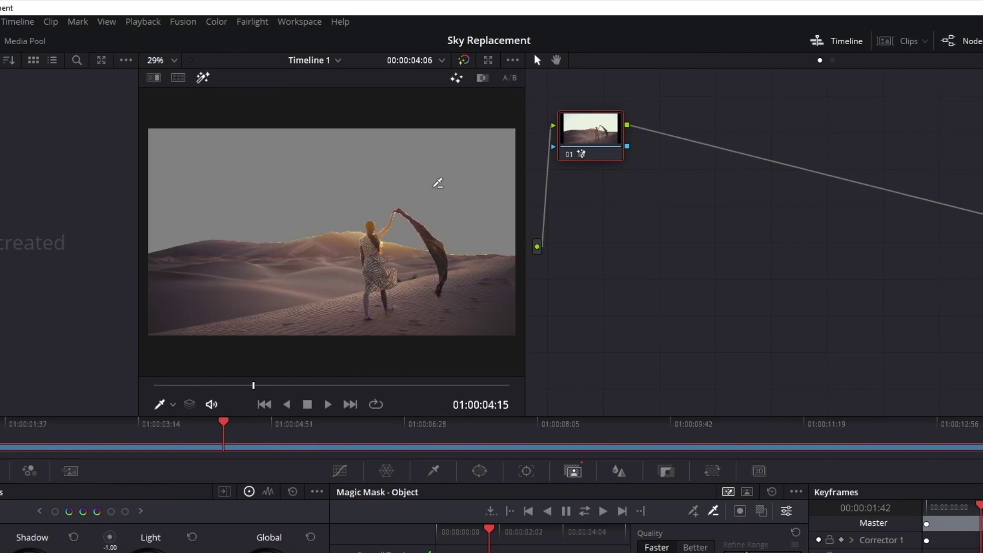
right_click(750, 260)
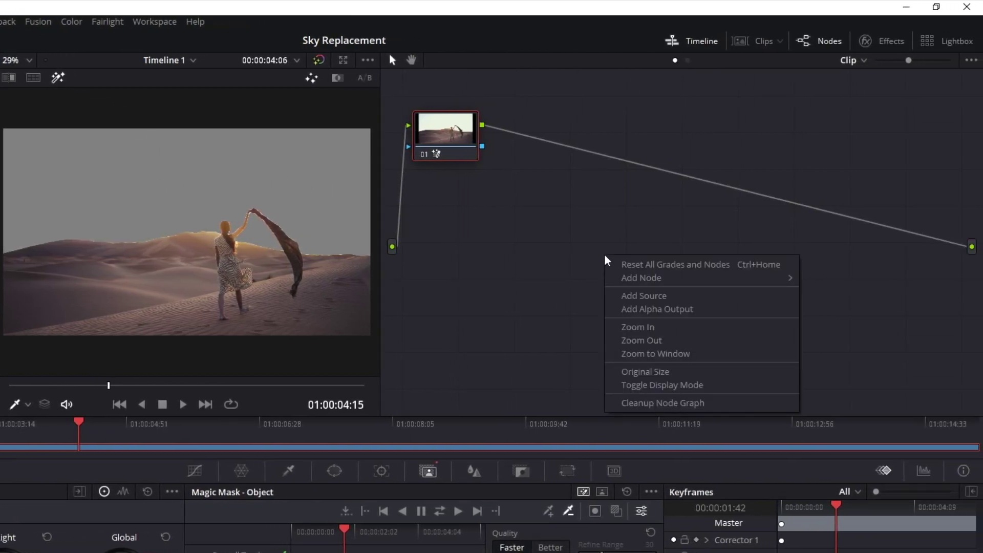
click(660, 310)
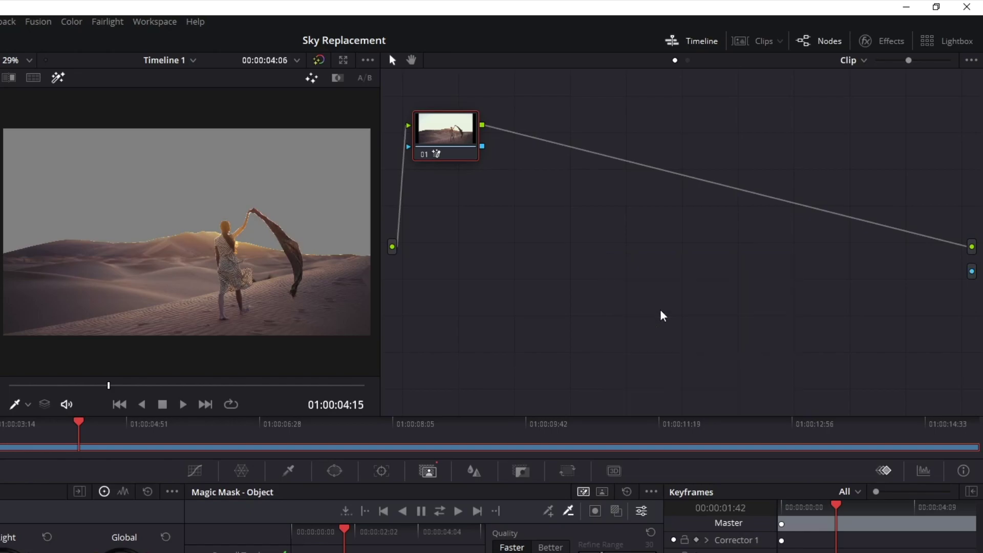
drag(482, 146, 975, 273)
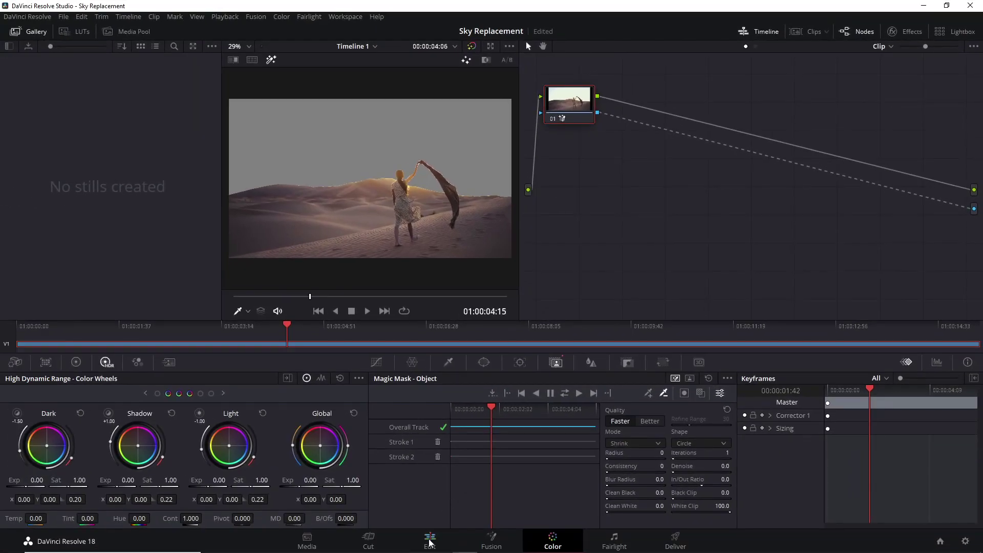
Step: Move video (5).mp4 up to Video 2 and place the Pexels cloud footage on Video 1 beneath it
click(417, 550)
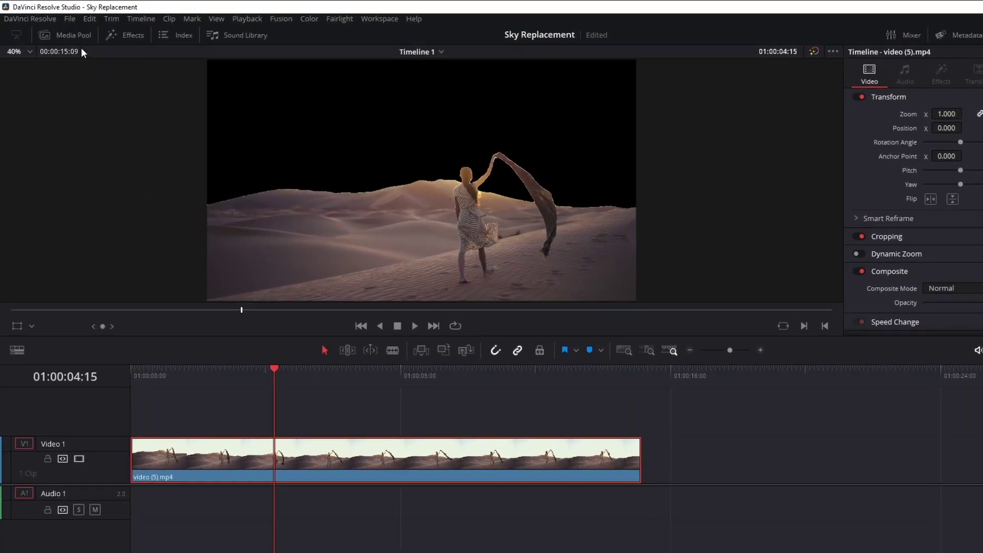
click(60, 31)
drag(136, 85, 952, 481)
drag(447, 507, 446, 455)
drag(114, 70, 332, 415)
drag(451, 336, 476, 338)
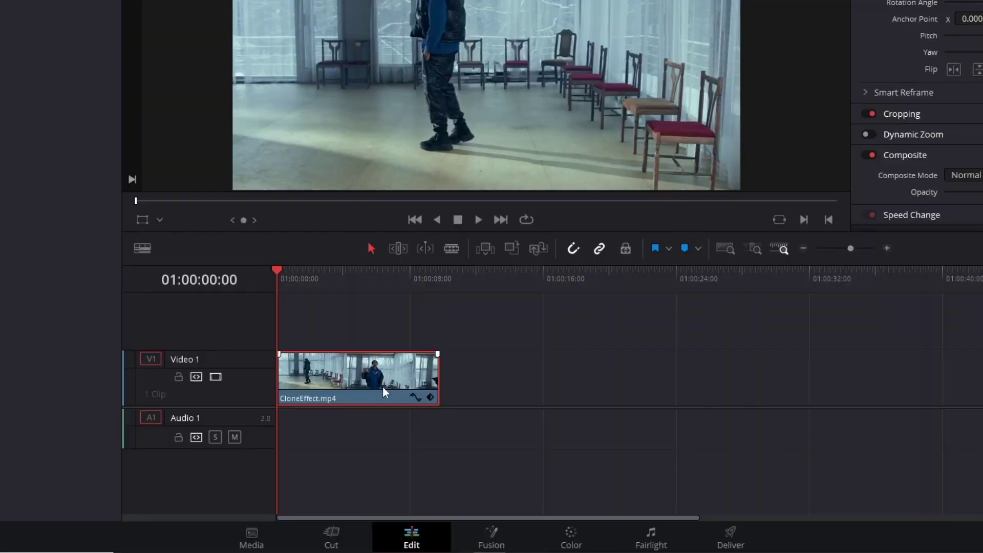
Step: Alt-drag CloneEffect.mp4 from Video 1 onto Video 2 to create a stacked copy
drag(379, 377, 370, 330)
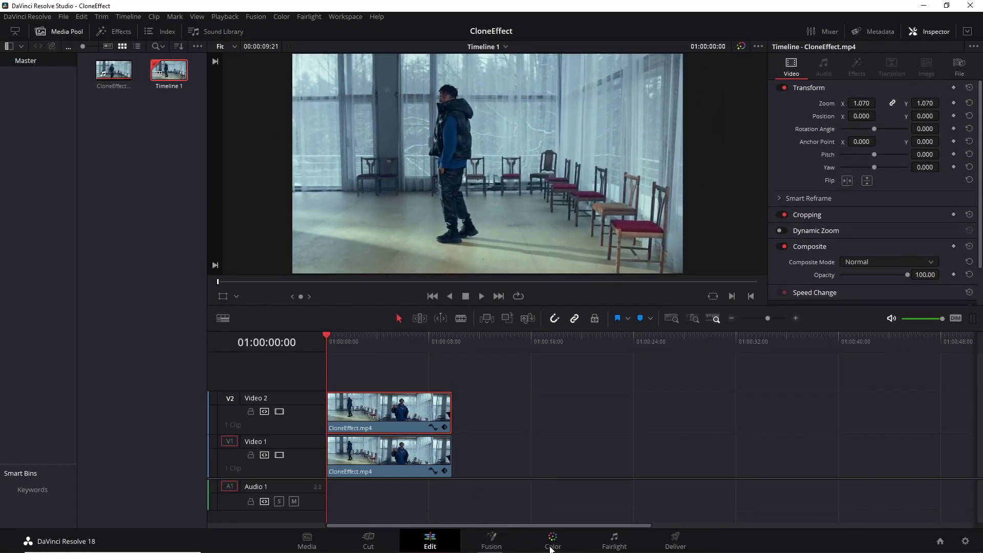
Step: On the Color page, draw a Magic Mask stroke along the man's outline and body, then track it
click(551, 544)
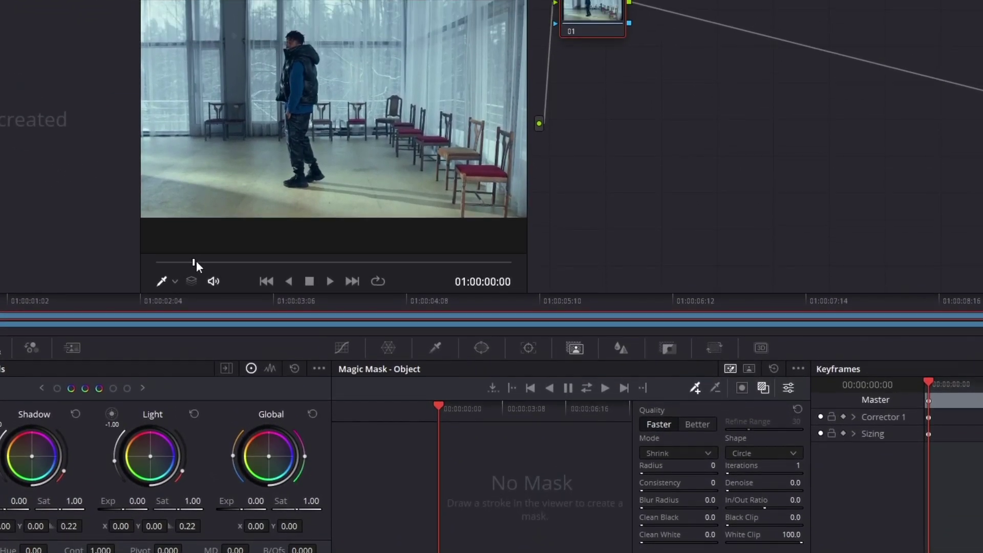
click(237, 219)
mouse_move(277, 142)
mouse_down()
mouse_move(268, 2)
mouse_move(298, 0)
mouse_up()
drag(298, 163, 322, 302)
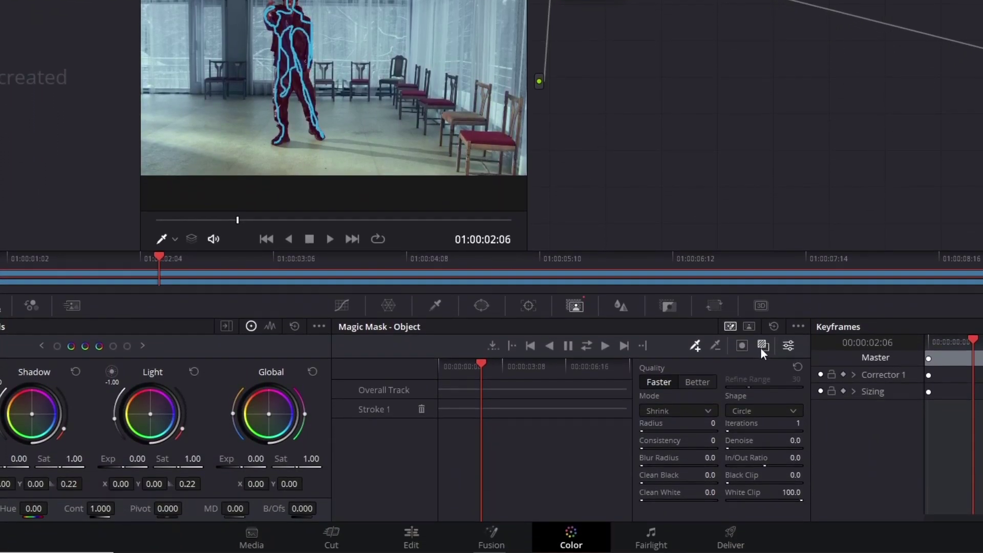
click(582, 344)
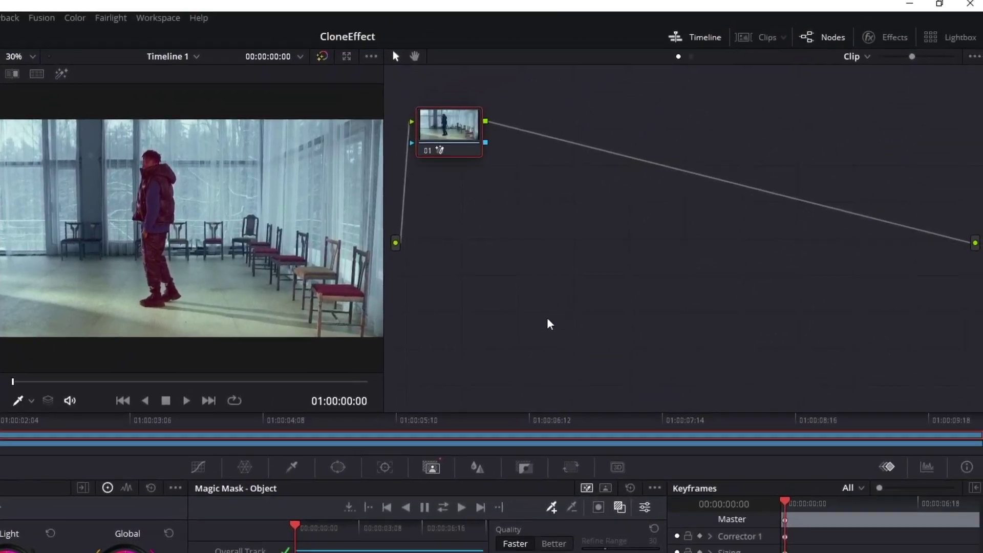
Step: Route node 01's mask into a new alpha output, then go back to the Edit page
right_click(612, 310)
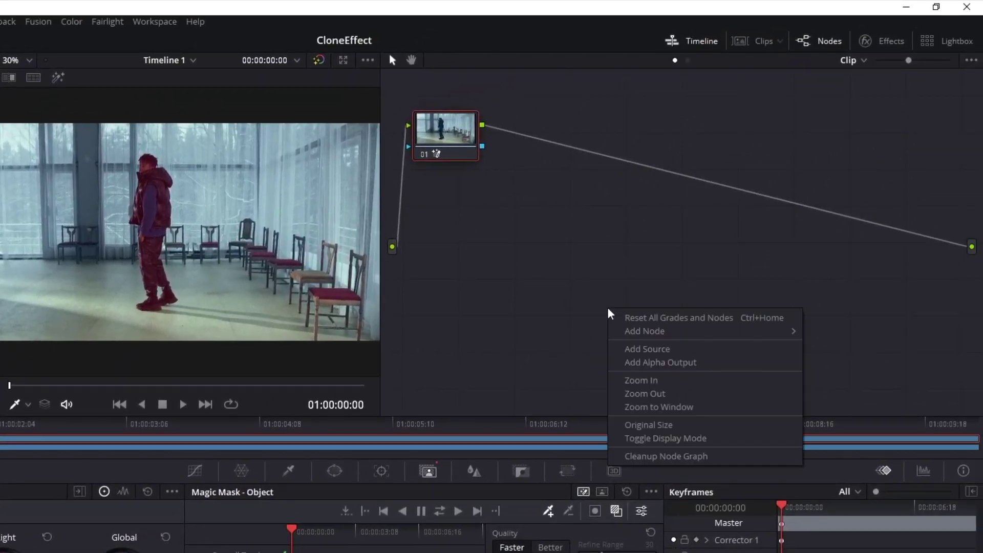
click(660, 362)
drag(482, 147, 972, 271)
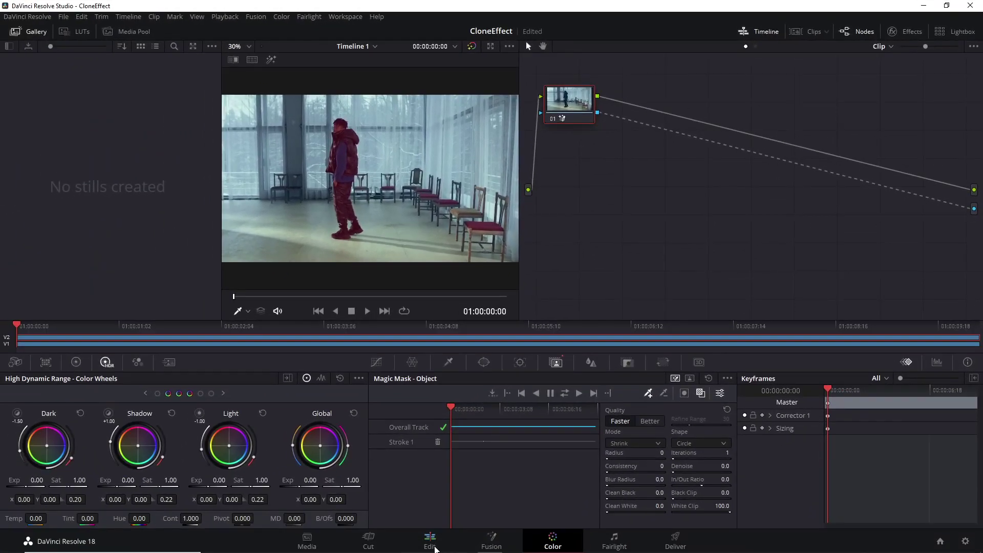
click(433, 544)
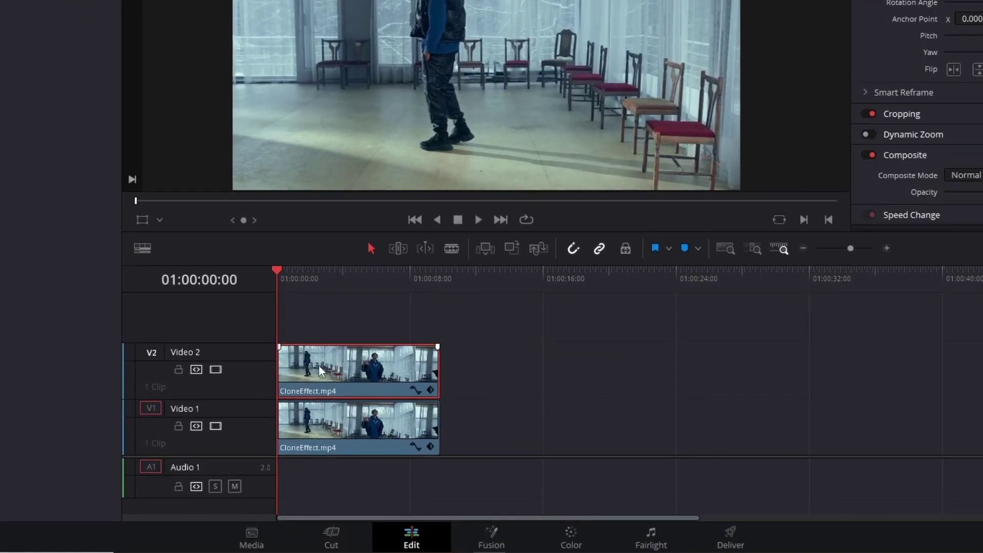
Step: Copy the Video 2 clip onto a new Video 3 track and set its Position X to 422
click(364, 441)
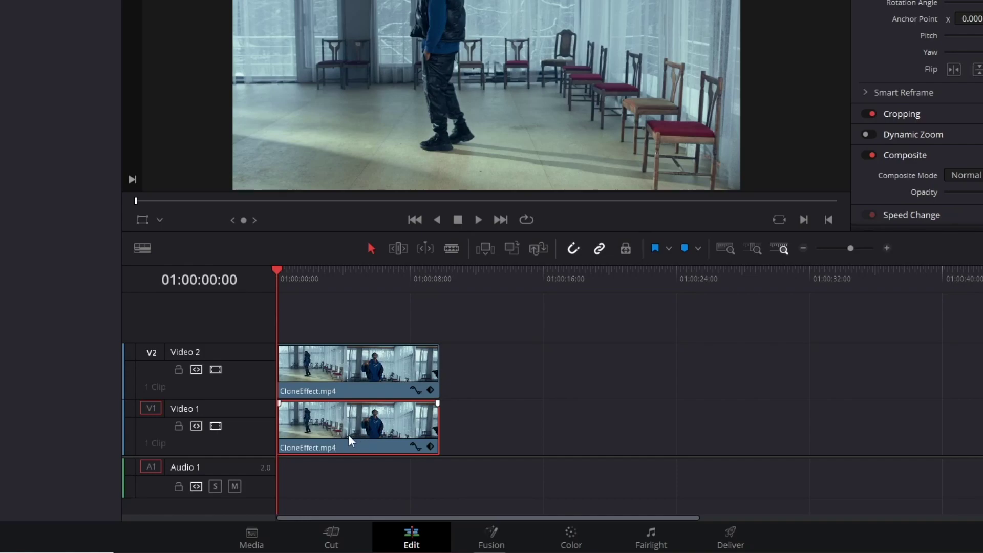
click(348, 382)
drag(349, 380, 336, 324)
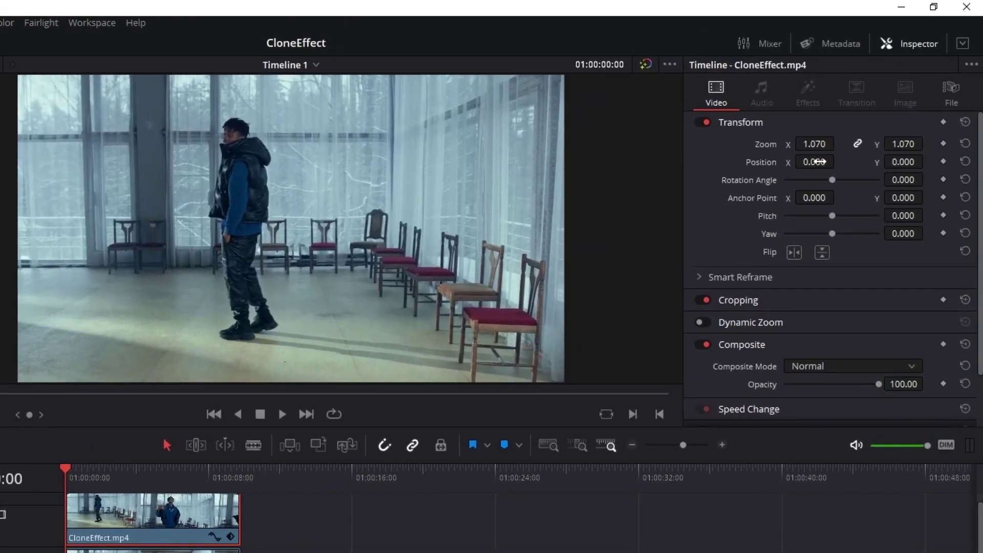
drag(814, 162, 838, 161)
drag(902, 162, 899, 162)
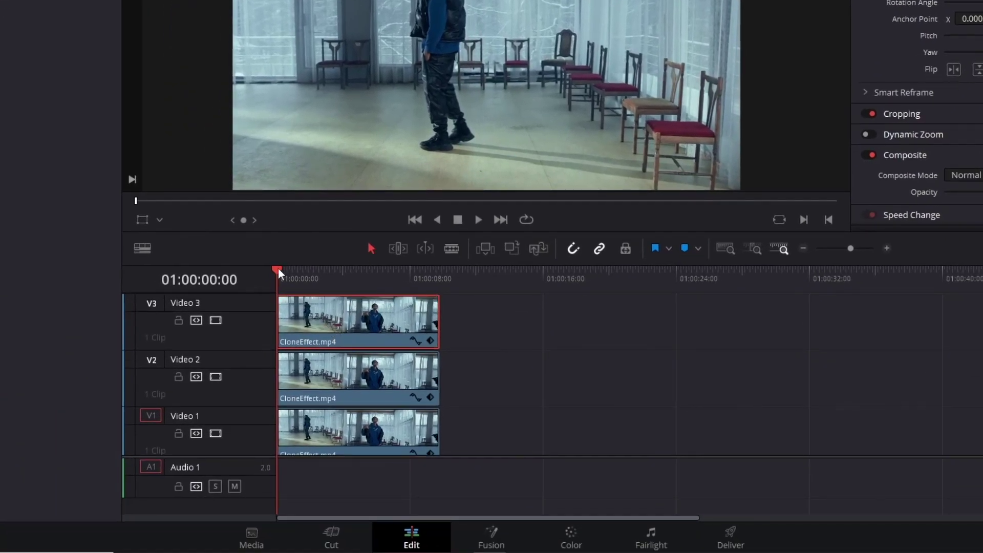
Step: Blade the Video 3 clip at 01:00:01:02 and delete its first piece
drag(278, 267, 296, 271)
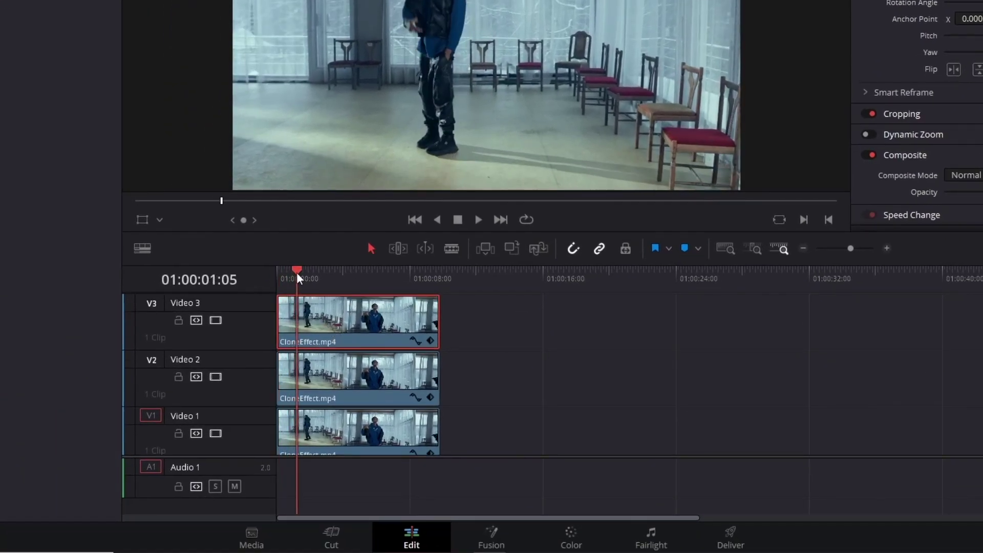
click(294, 275)
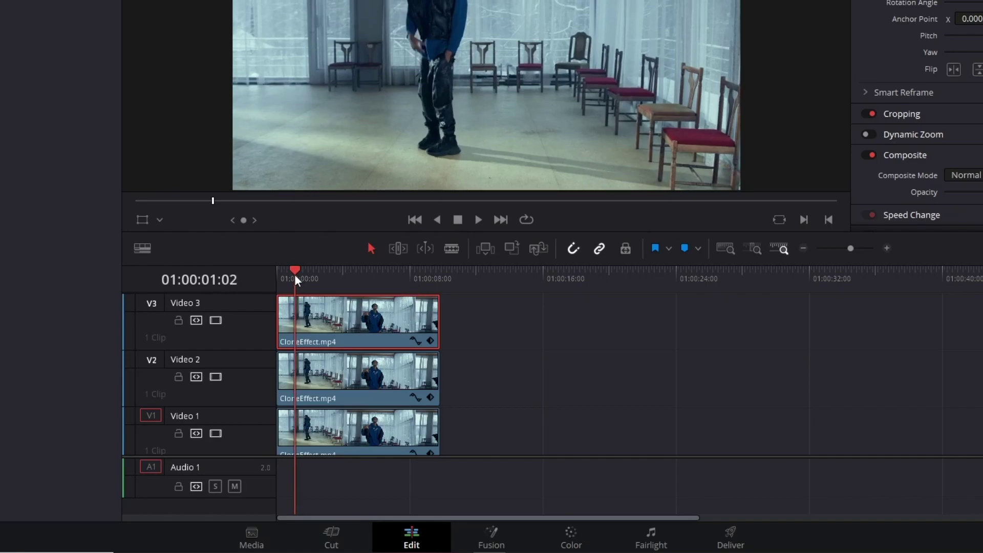
click(451, 249)
click(300, 321)
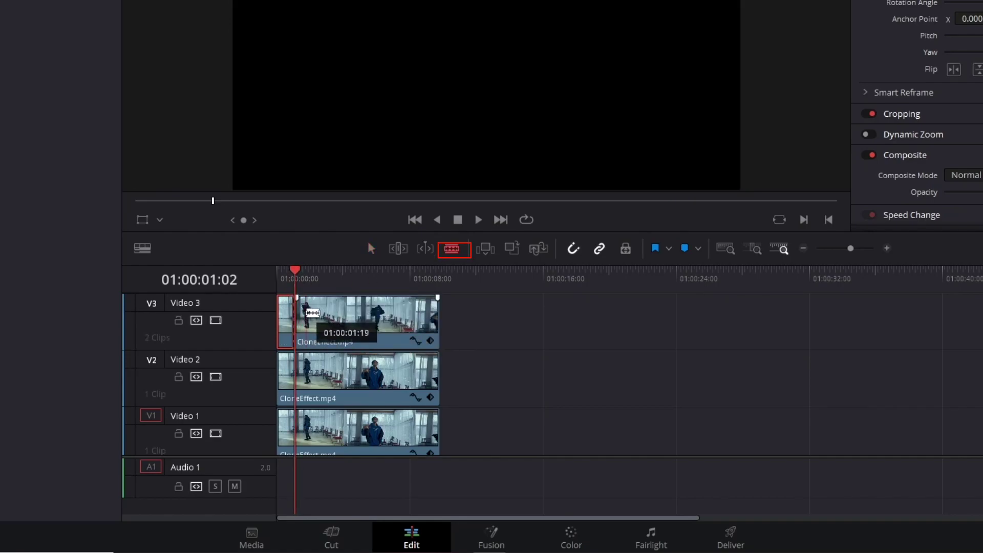
right_click(293, 410)
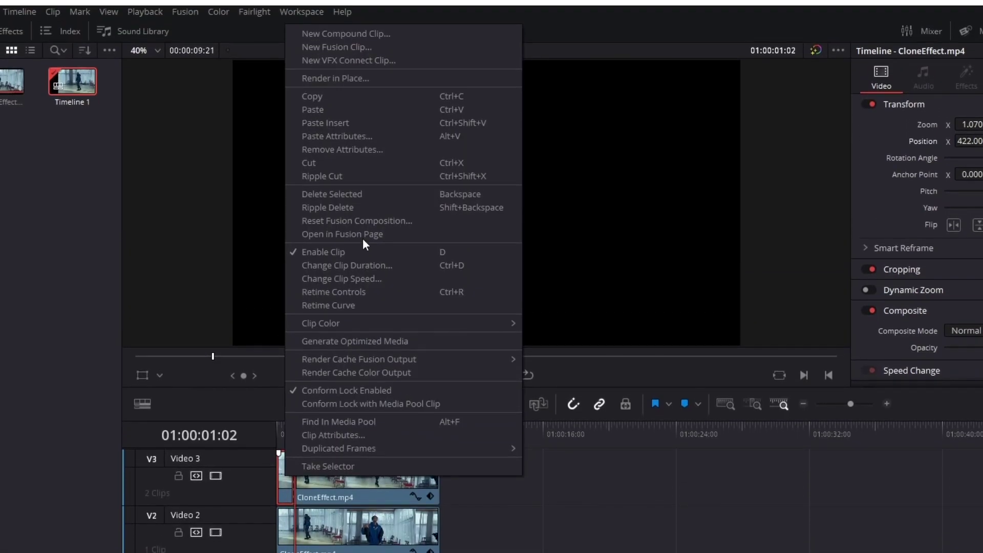
click(317, 117)
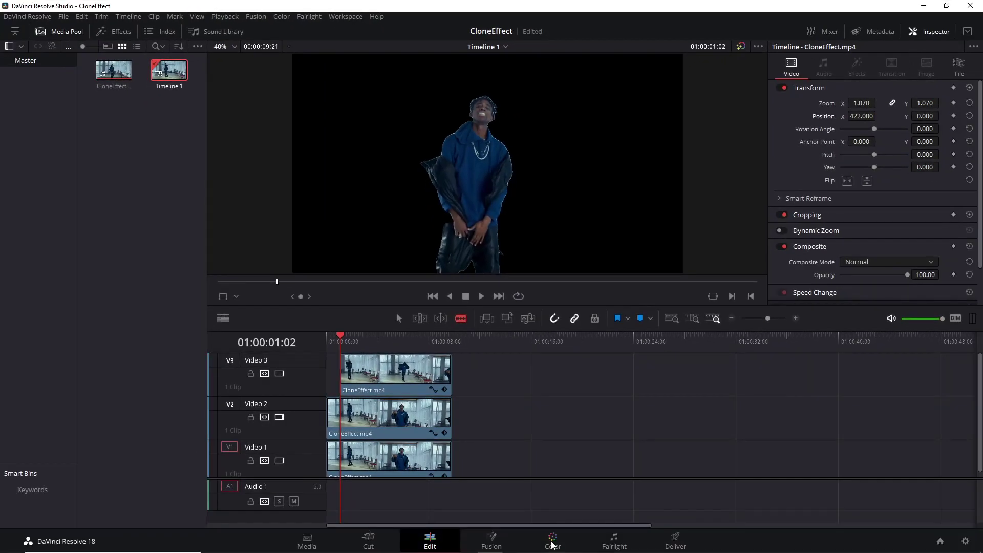
Step: Track the Video 3 clip's Magic Mask on the Color page, then blade Video 1 at the playhead
click(552, 540)
click(564, 392)
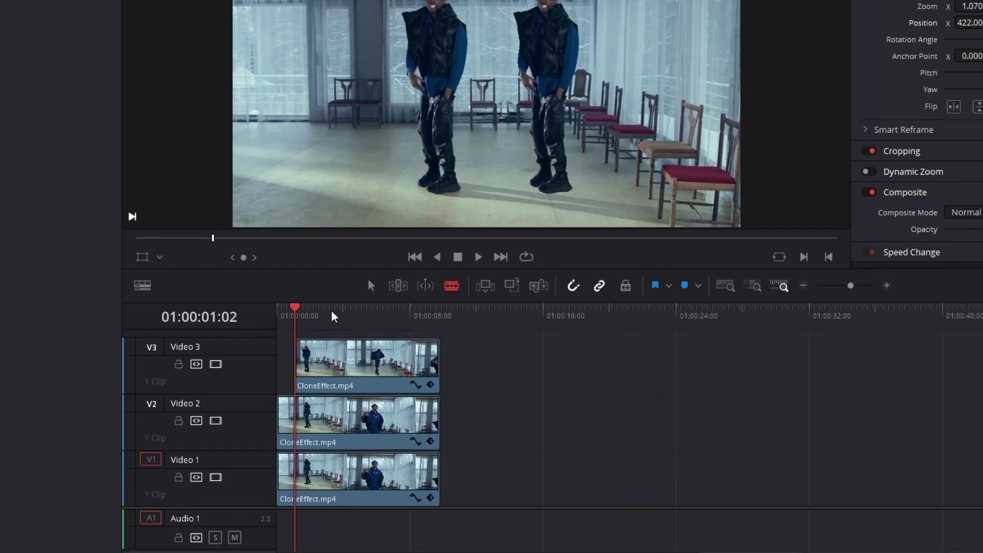
click(372, 248)
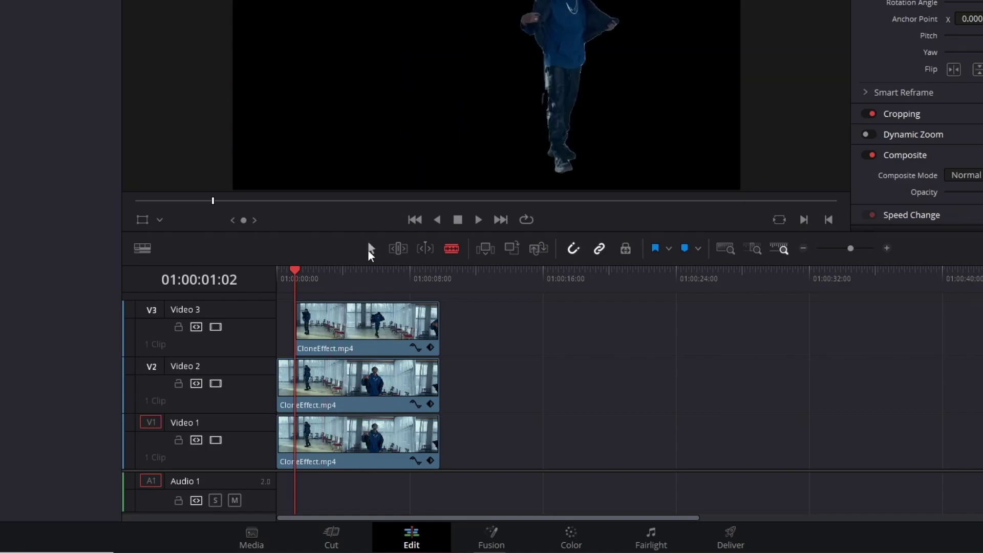
click(451, 248)
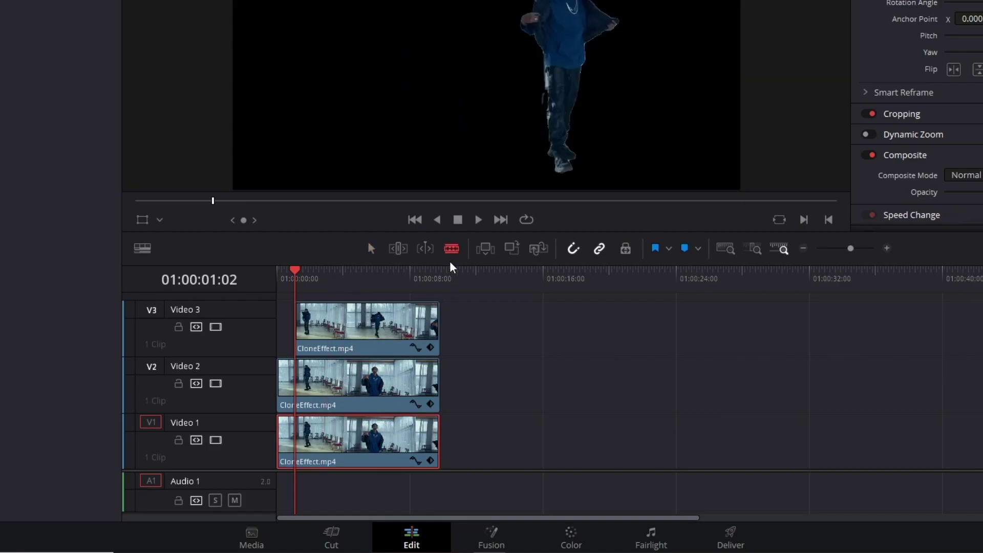
click(295, 440)
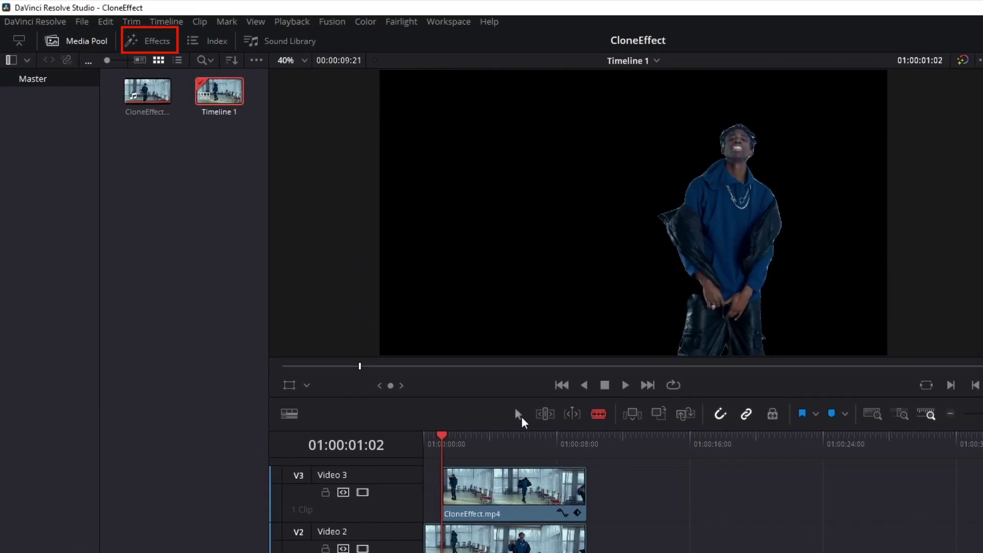
Step: Drop the Glitch Fusion transition on the Video 1 clip's start and preview at 01:00:04:00
click(148, 40)
click(82, 43)
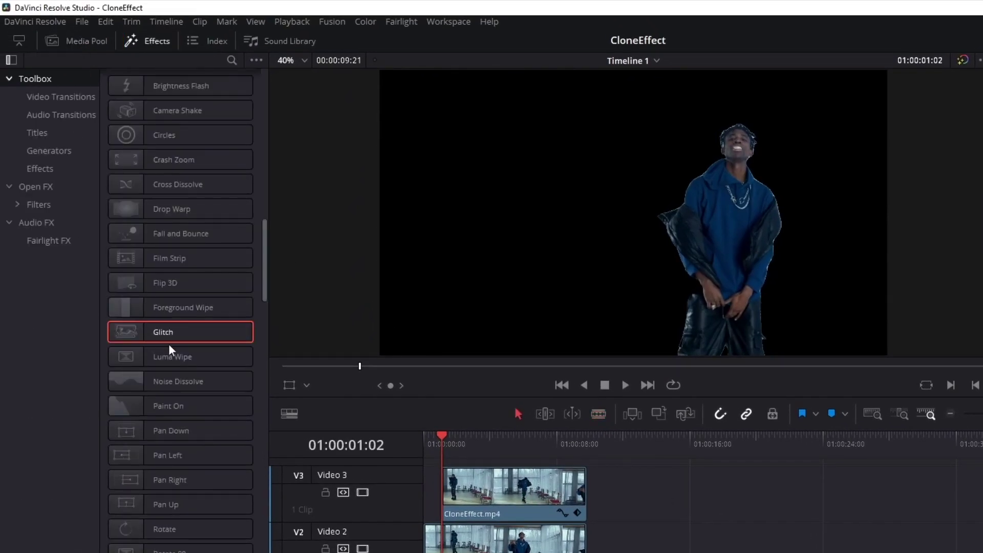
scroll(154, 256, up, 6)
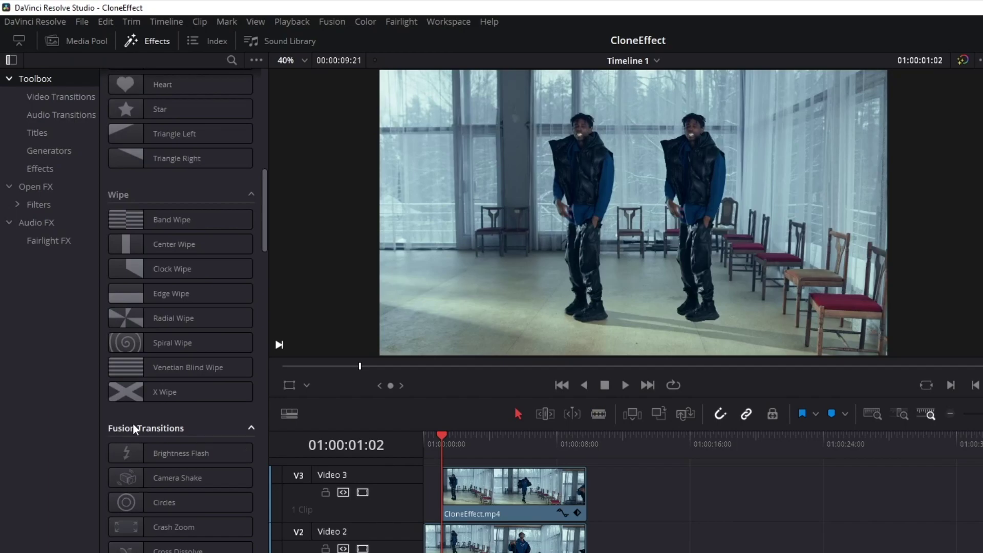
scroll(154, 422, down, 10)
click(167, 344)
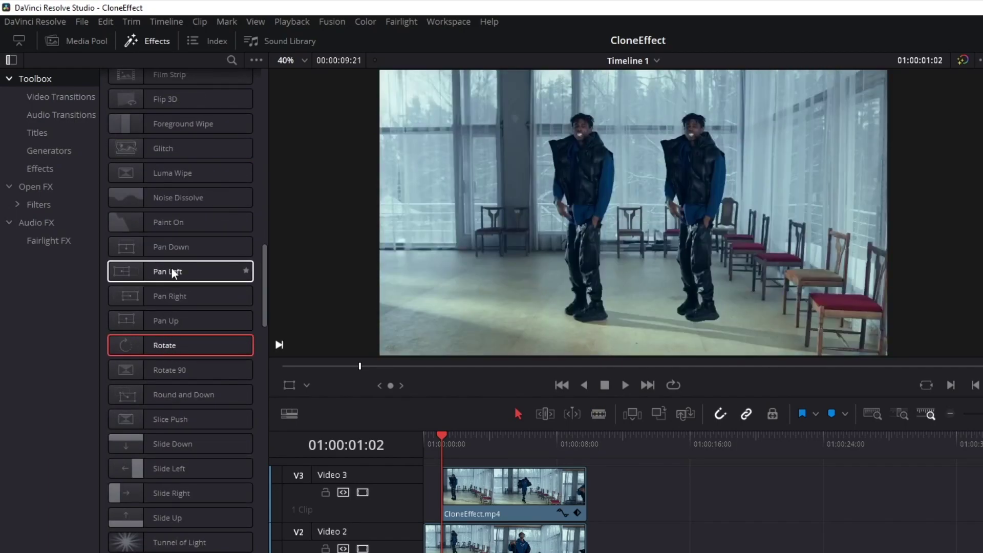
click(171, 269)
scroll(172, 308, up, 5)
click(172, 301)
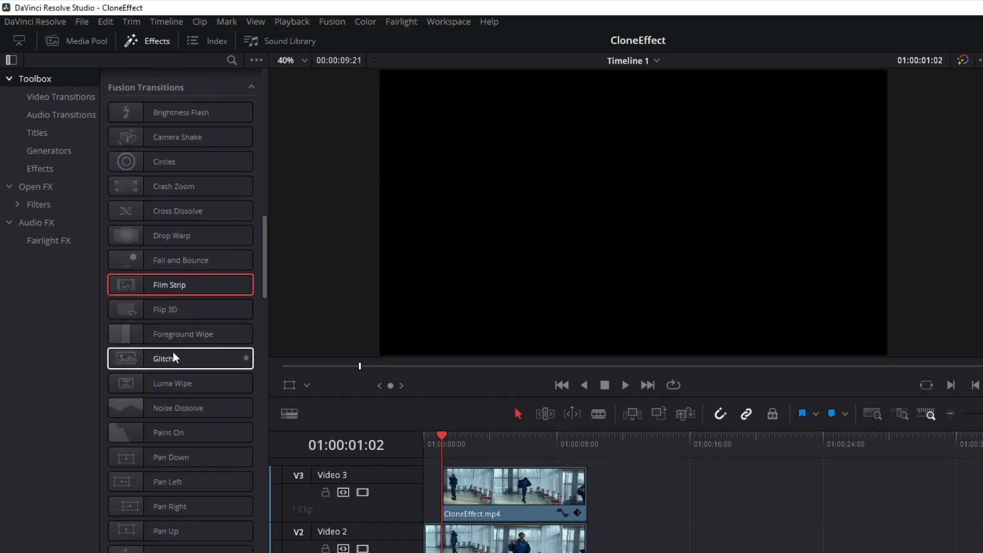
drag(173, 357, 444, 552)
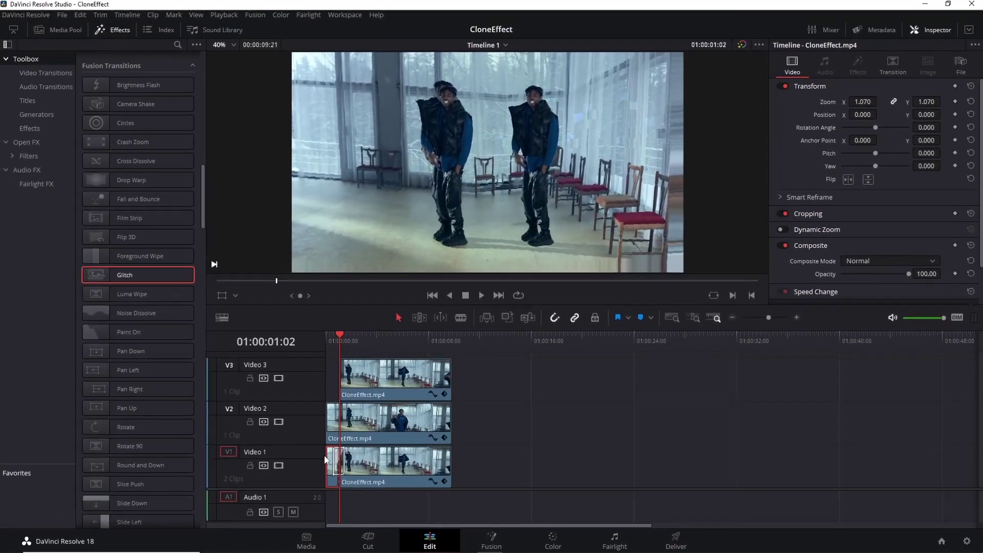
drag(340, 337, 376, 339)
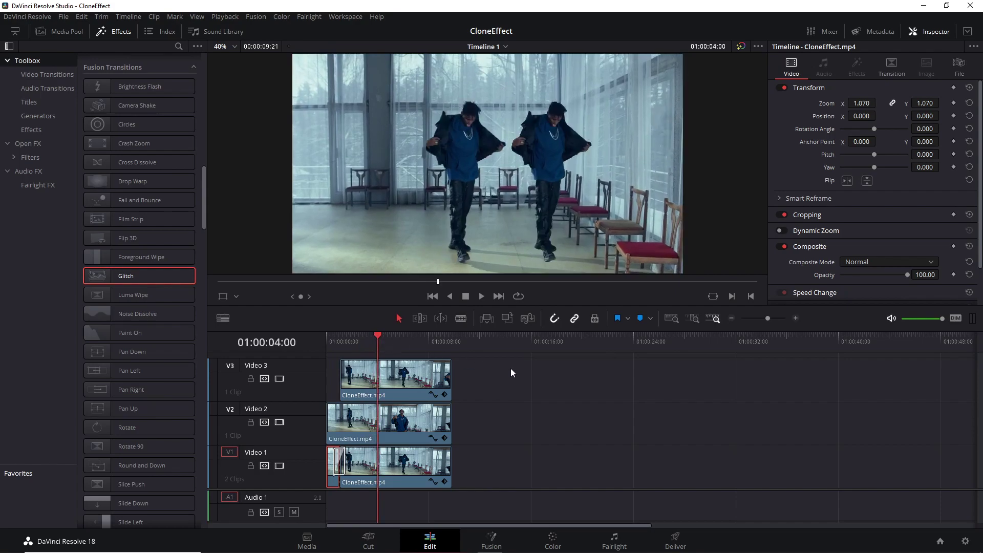